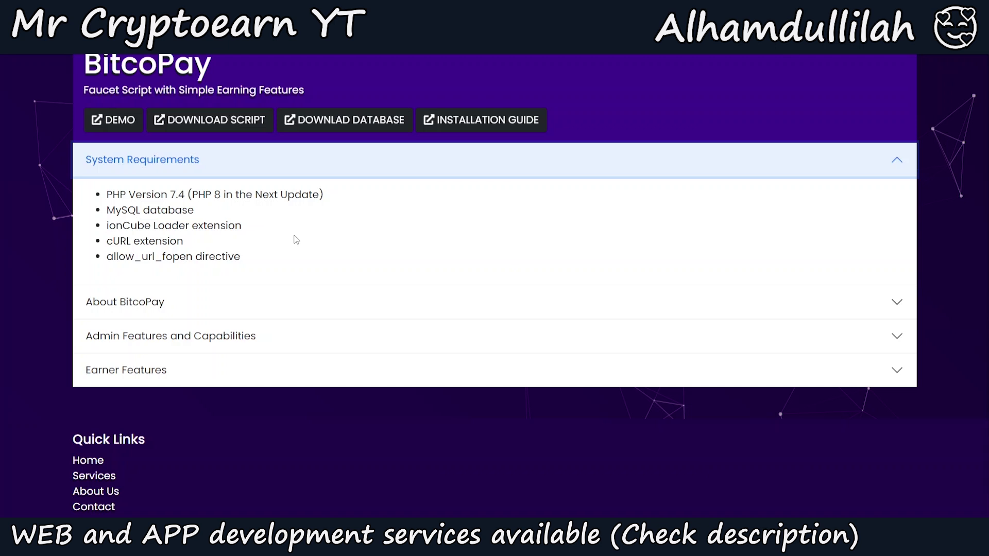
Scroll back up the BitcoPay product page
scroll(296, 239, up, 8)
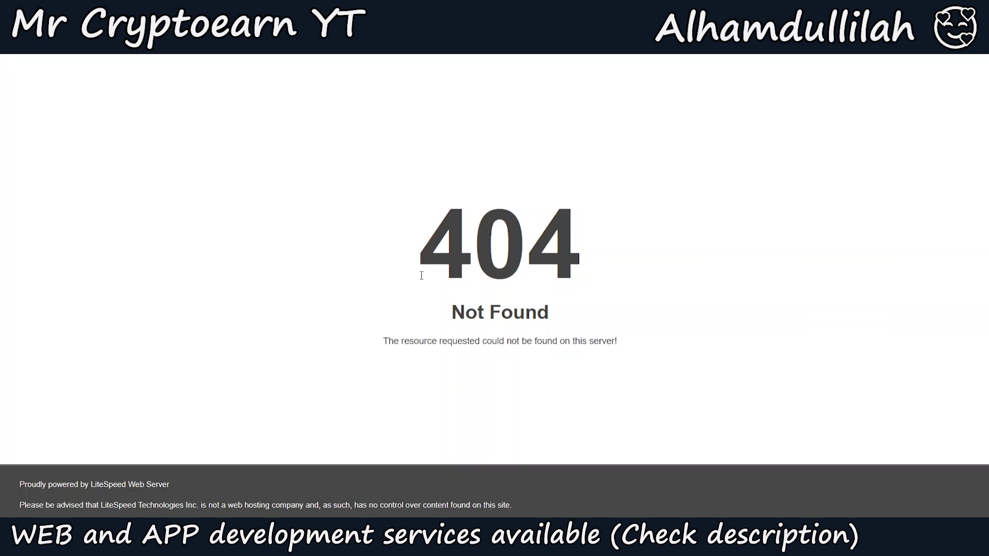
Go back to the cPanel tools page
key(alt+Left)
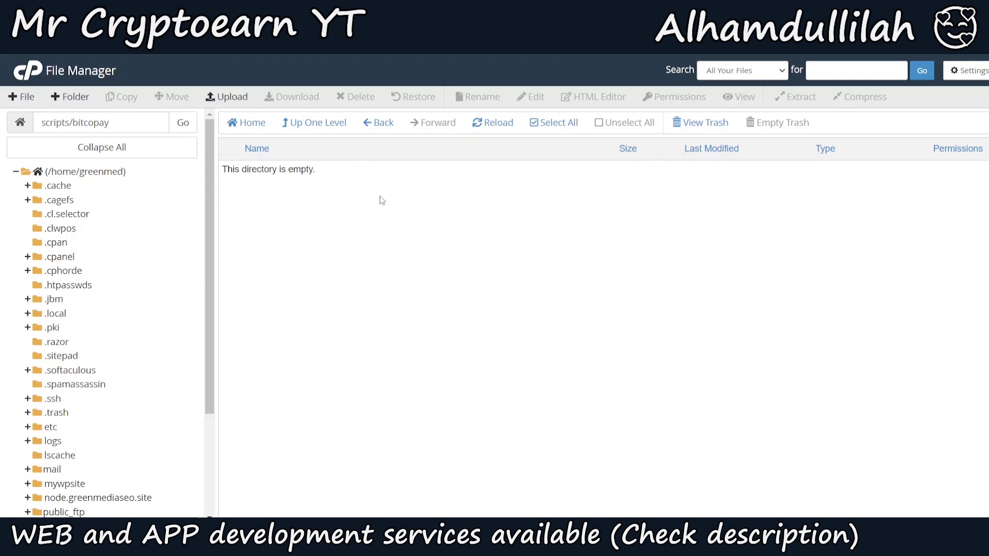
Upload app.zip from the Downloads folder into scripts/bitcopay
click(218, 99)
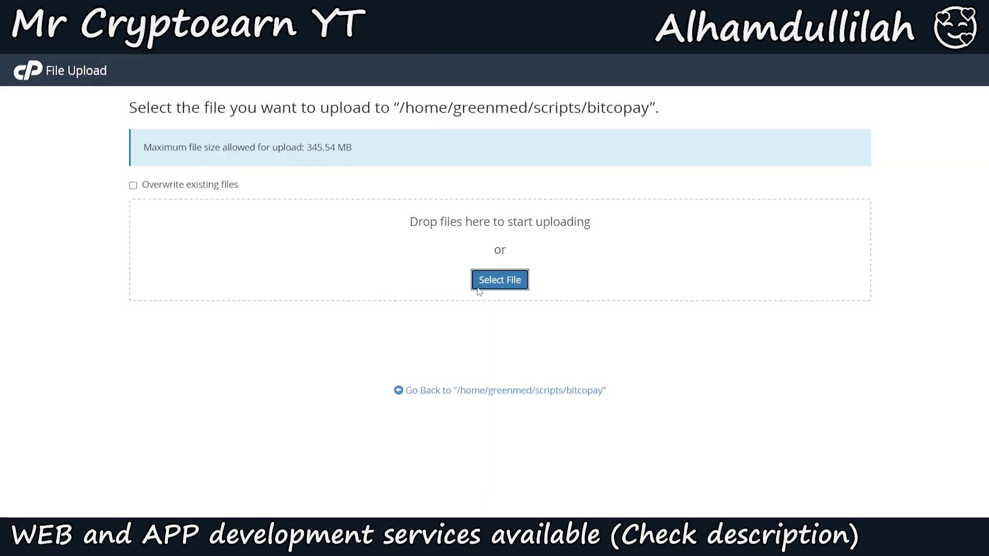
click(478, 288)
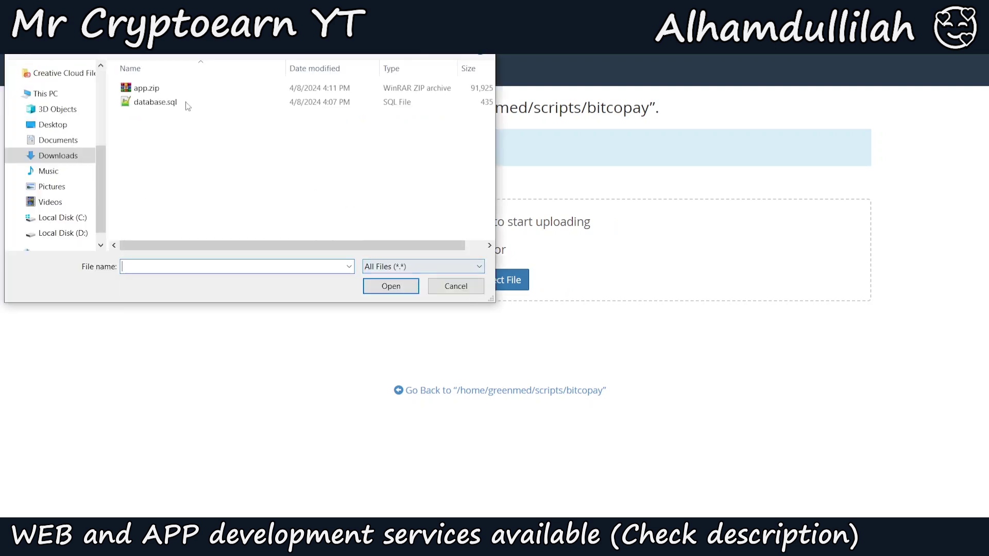
click(177, 93)
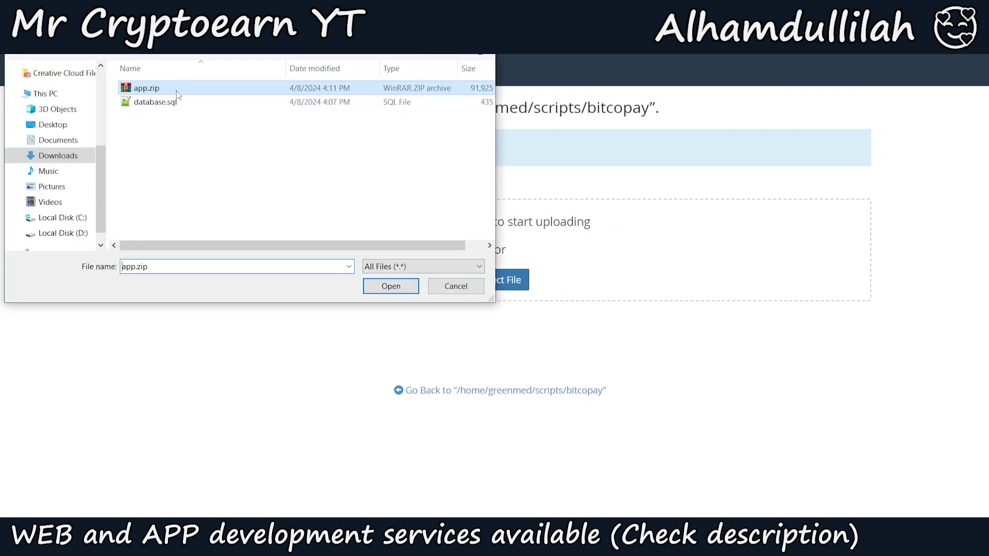
click(388, 288)
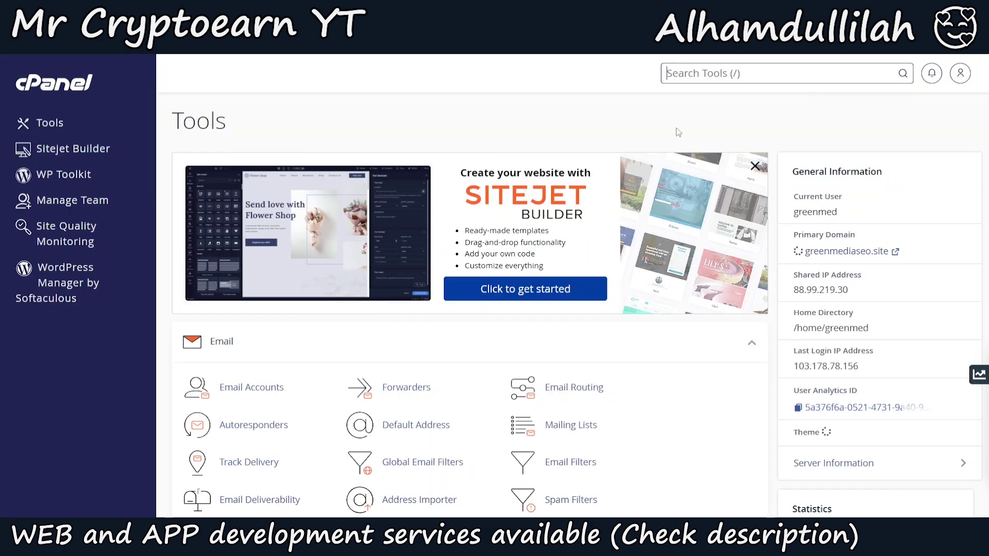
Search the cPanel tools for 'data' and open MySQL Databases
text(php)
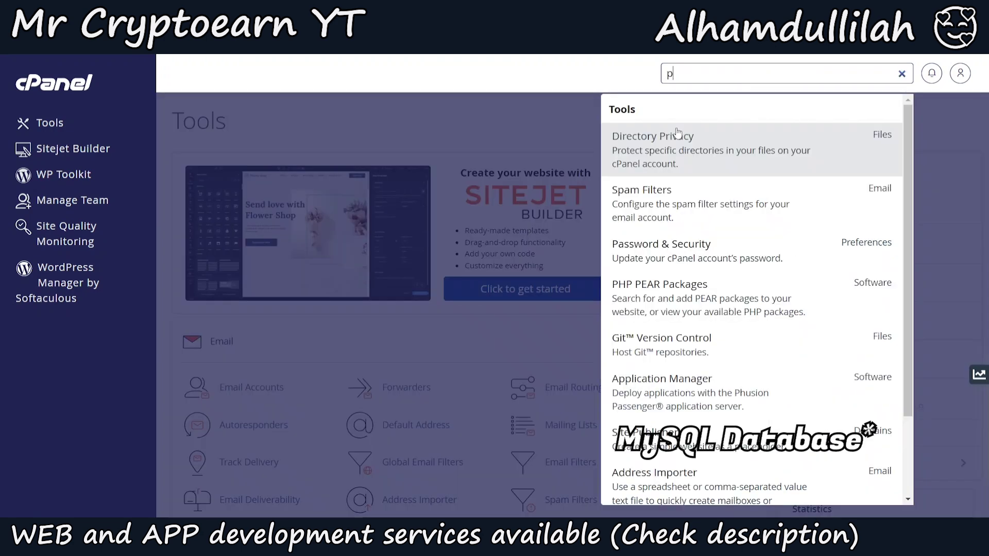
key(BackSpace)
key(BackSpace)
key(BackSpace)
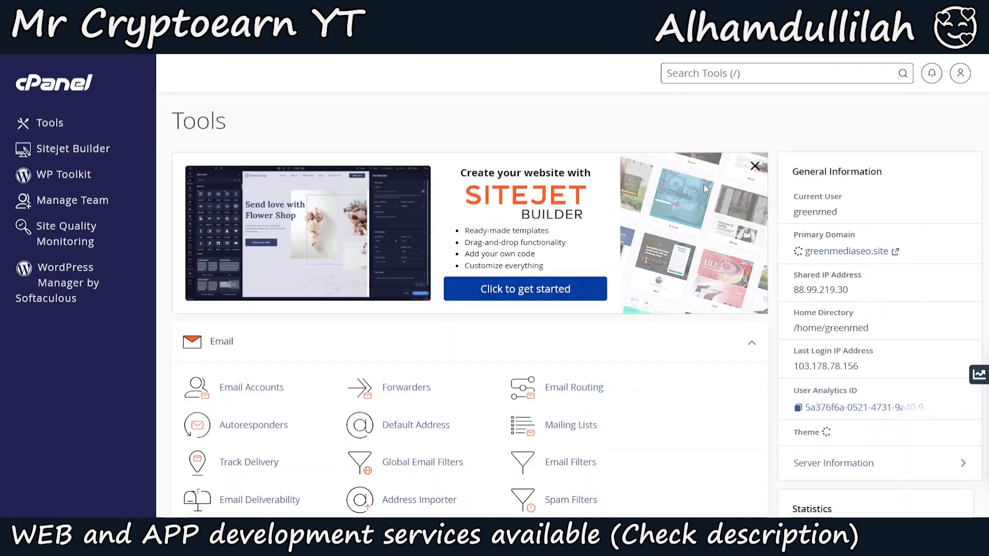
text(data)
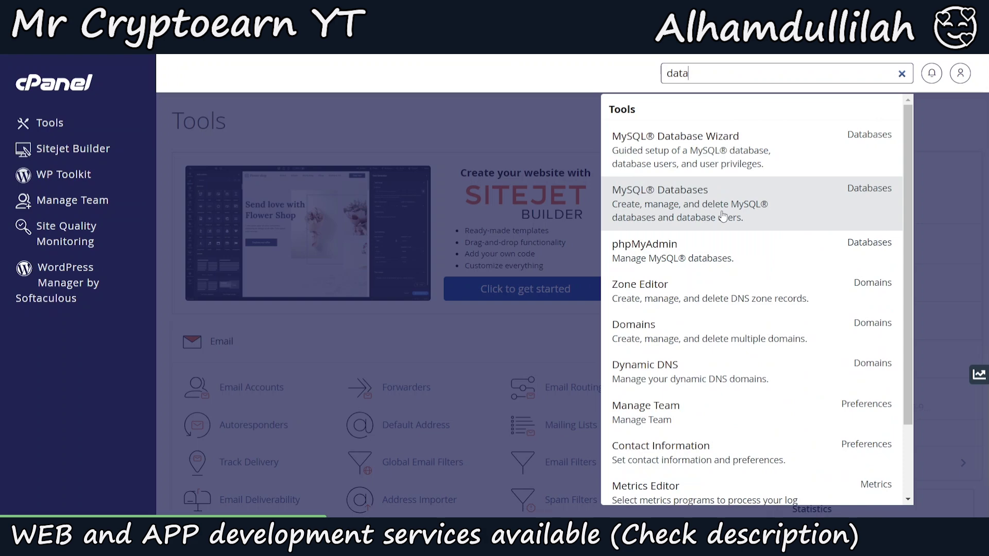
click(722, 216)
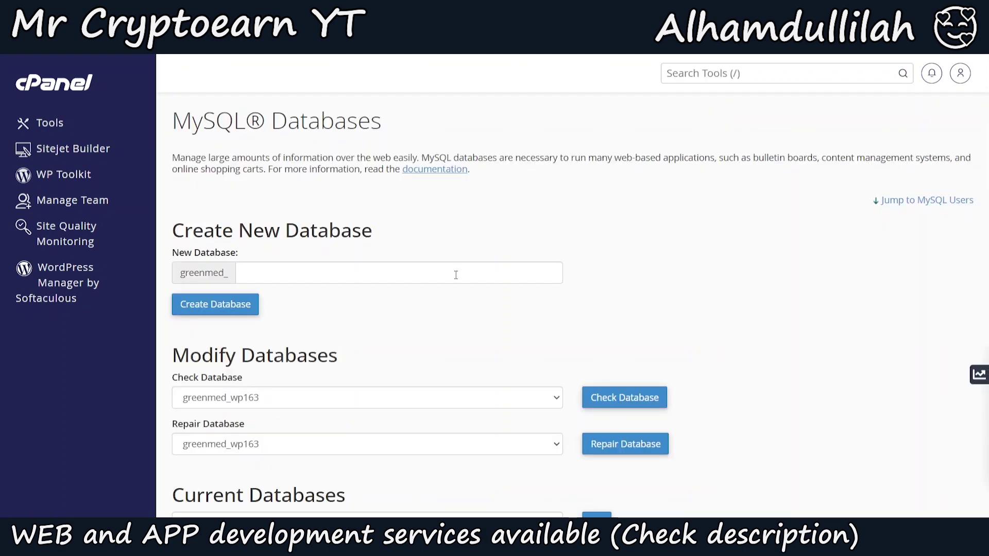
Create the database bitcopay (greenmed_bitcopay) and return to MySQL Databases
click(455, 275)
text(bit)
key(Down)
key(Return)
click(196, 305)
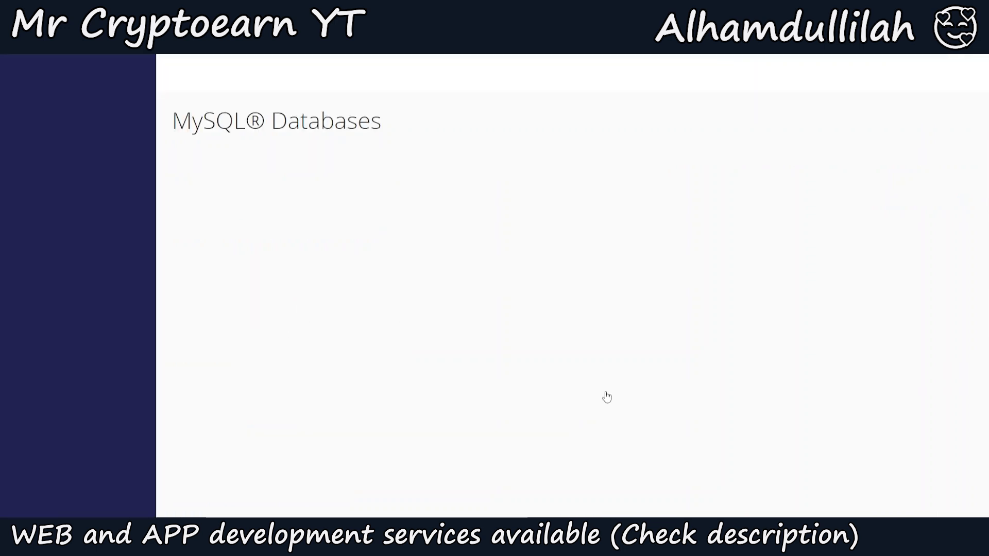
double_click(323, 165)
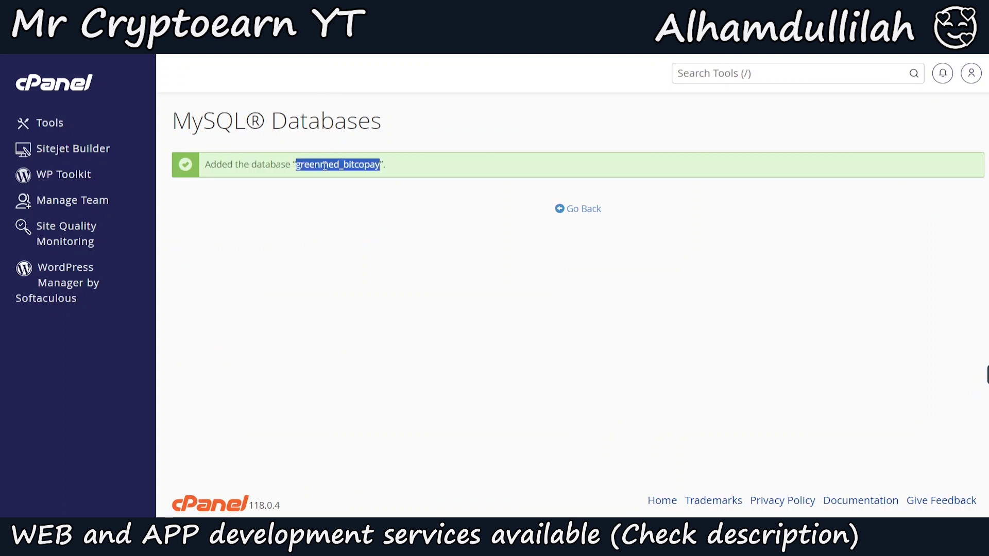
click(569, 219)
click(571, 212)
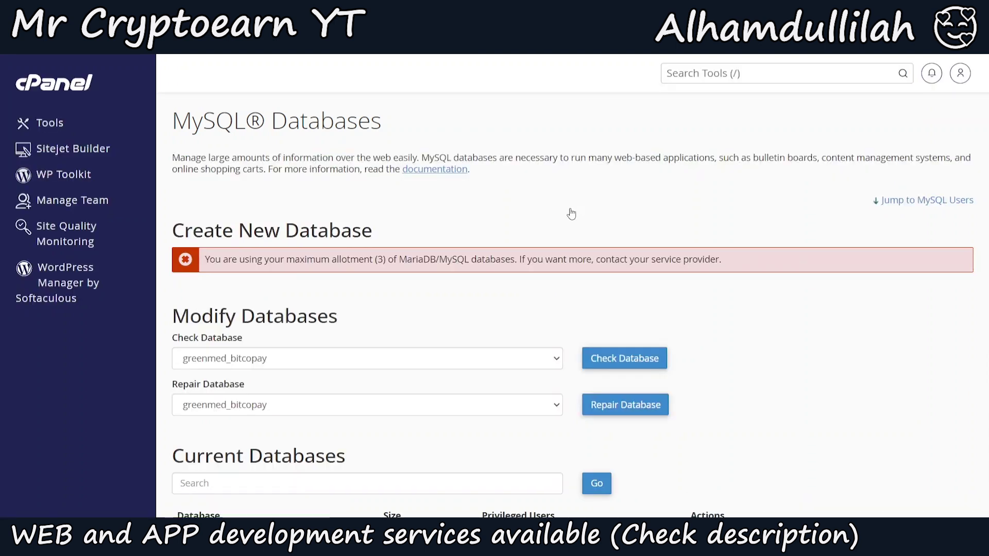
Create MySQL user bitcopay (greenmed_bitcopay) with a generated strong password
scroll(571, 213, down, 1)
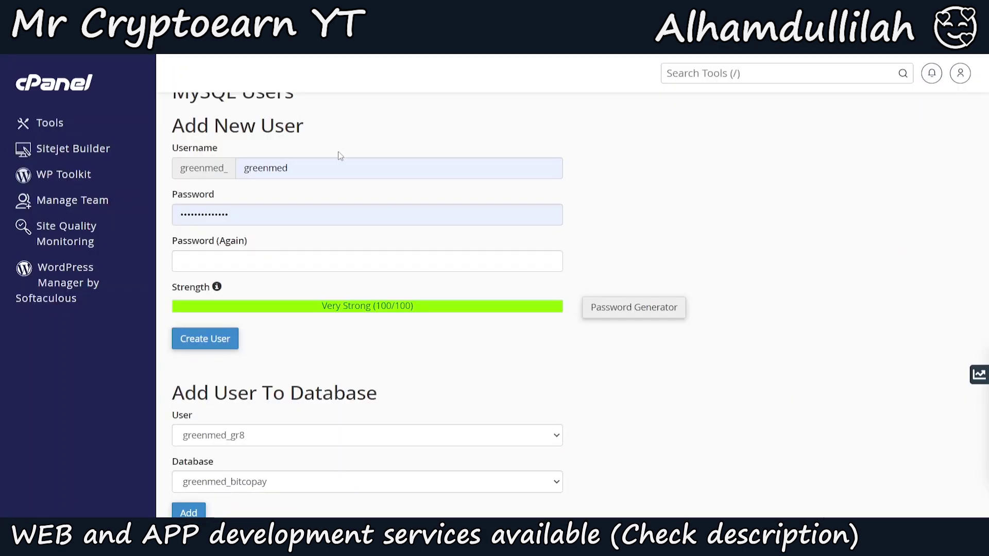
click(339, 168)
double_click(339, 168)
text(bitcopay)
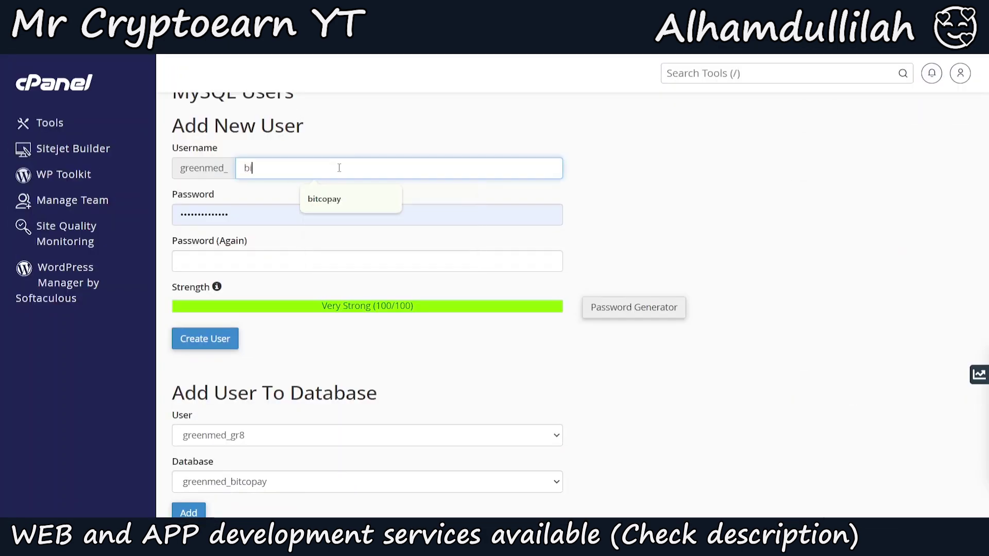
click(341, 213)
click(278, 248)
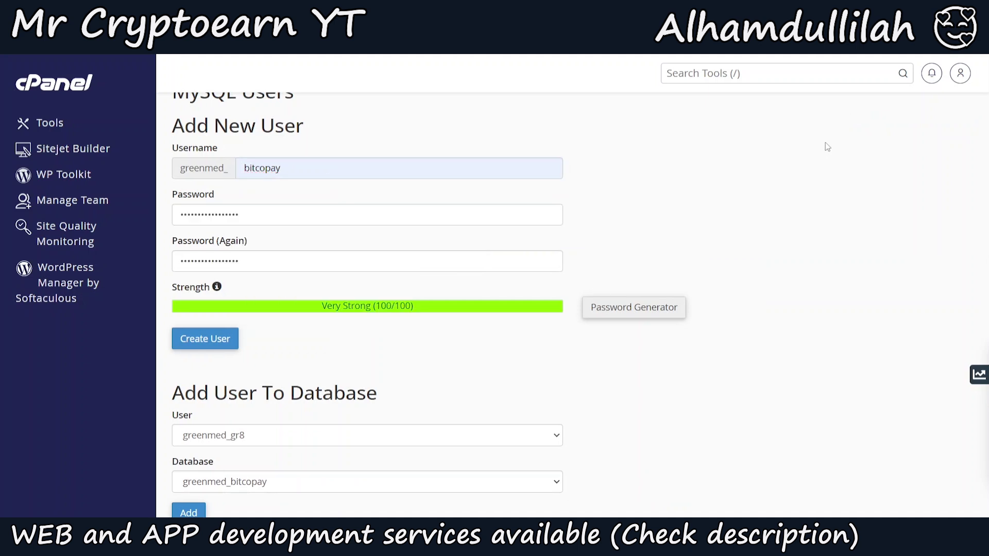
click(650, 309)
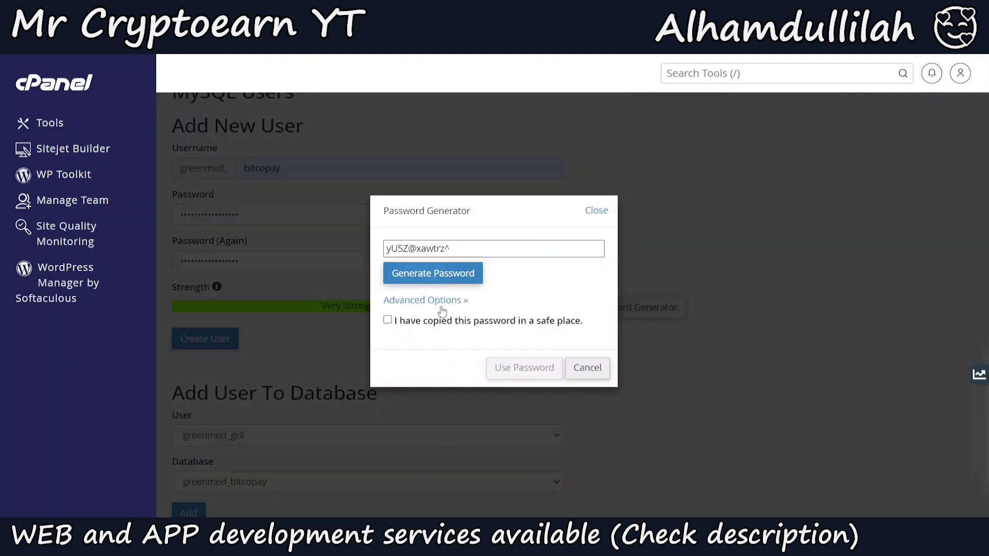
click(438, 322)
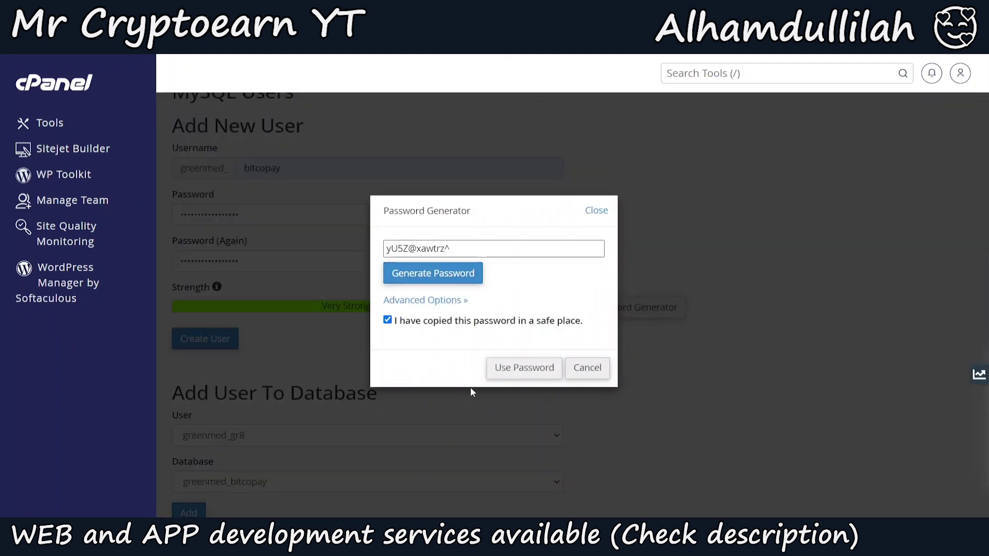
click(582, 368)
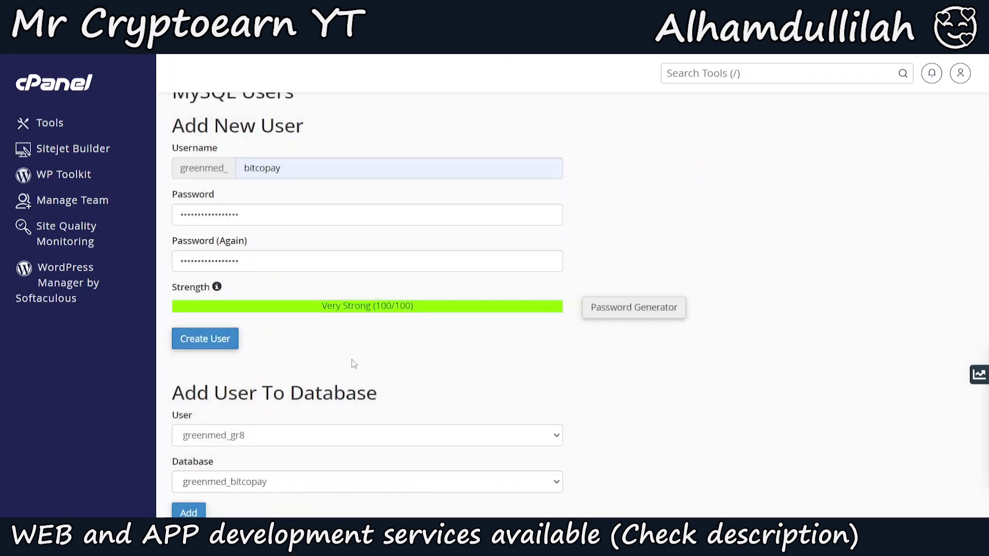
click(229, 339)
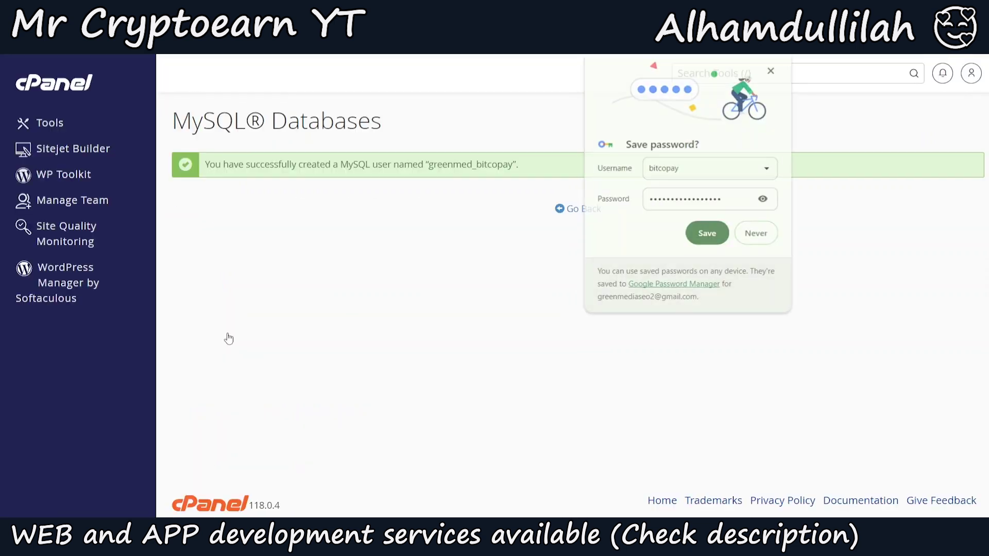
click(580, 381)
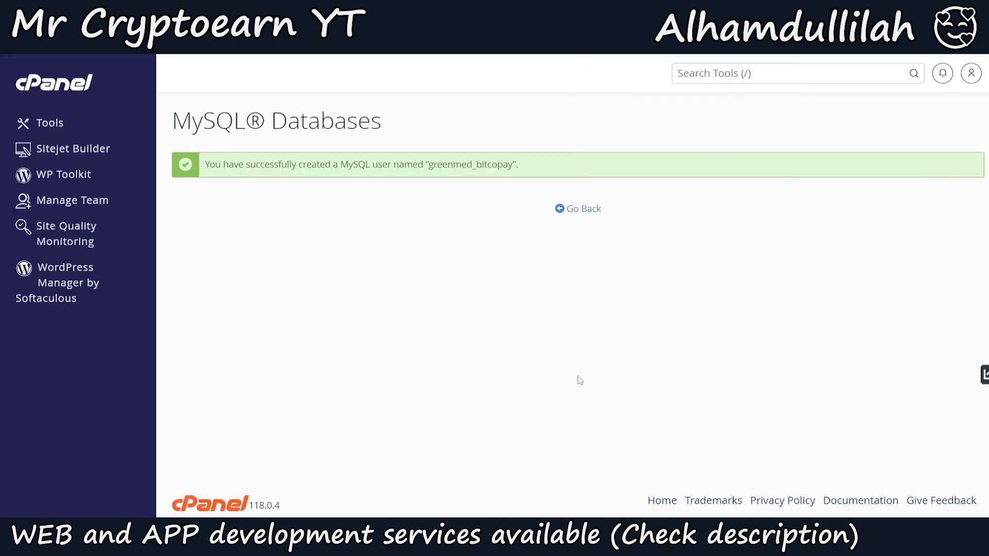
click(578, 211)
Add user greenmed_bitcopay to database greenmed_bitcopay with ALL PRIVILEGES
scroll(572, 309, down, 1)
scroll(538, 323, down, 10)
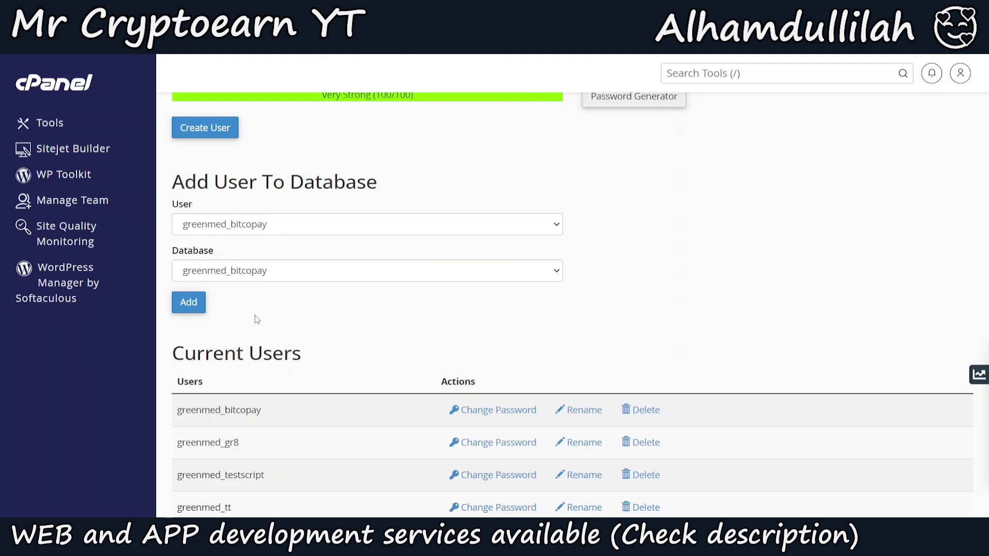
click(181, 301)
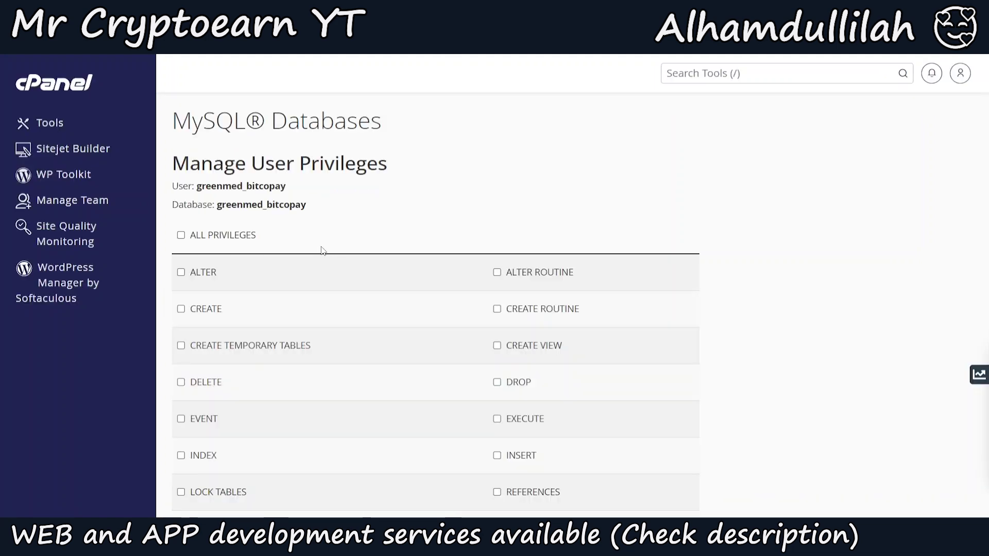
click(254, 236)
scroll(433, 309, down, 4)
click(211, 429)
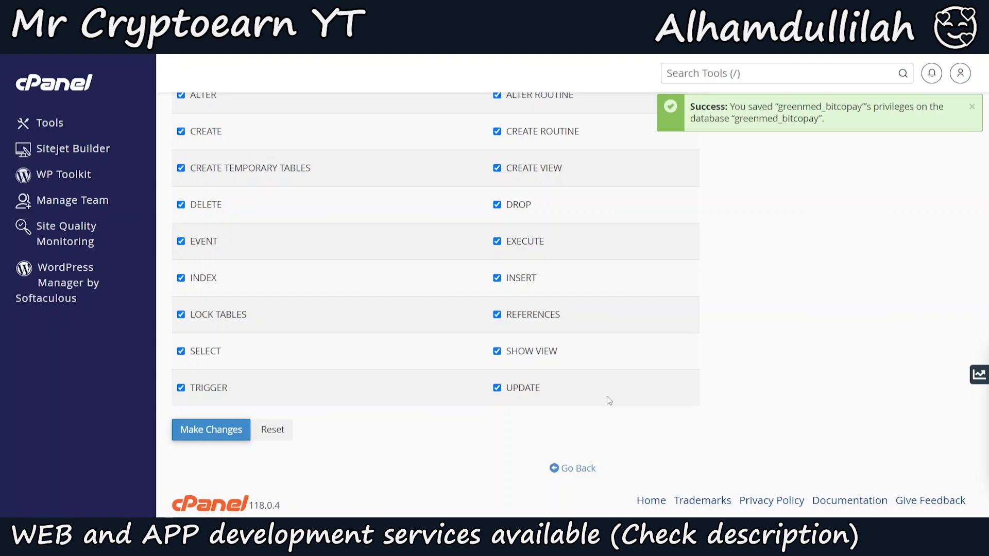
Search the cPanel tools for 'php' to find phpMyAdmin
click(751, 78)
text(php)
key(Down)
key(Down)
key(Down)
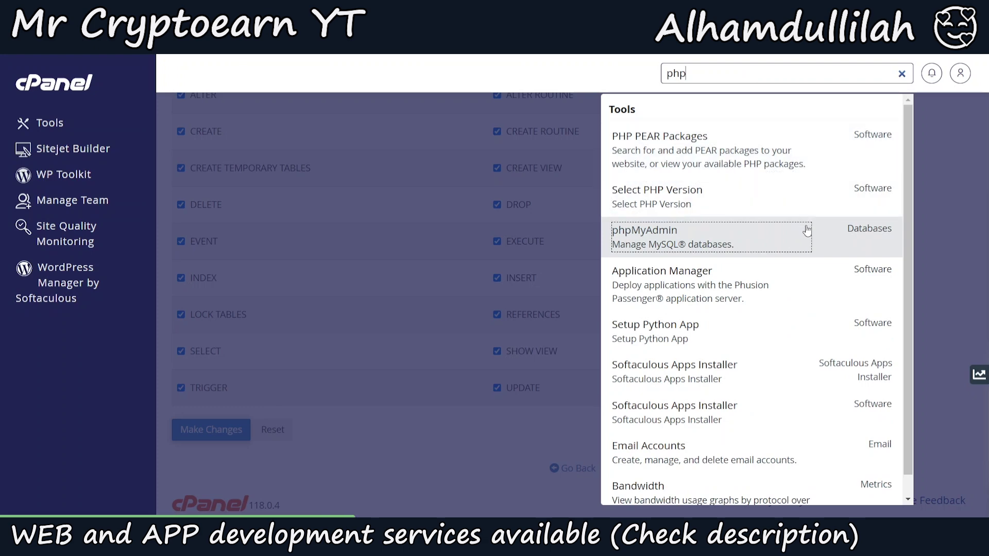
In phpMyAdmin, go to the Import tab of greenmed_bitcopay
click(839, 236)
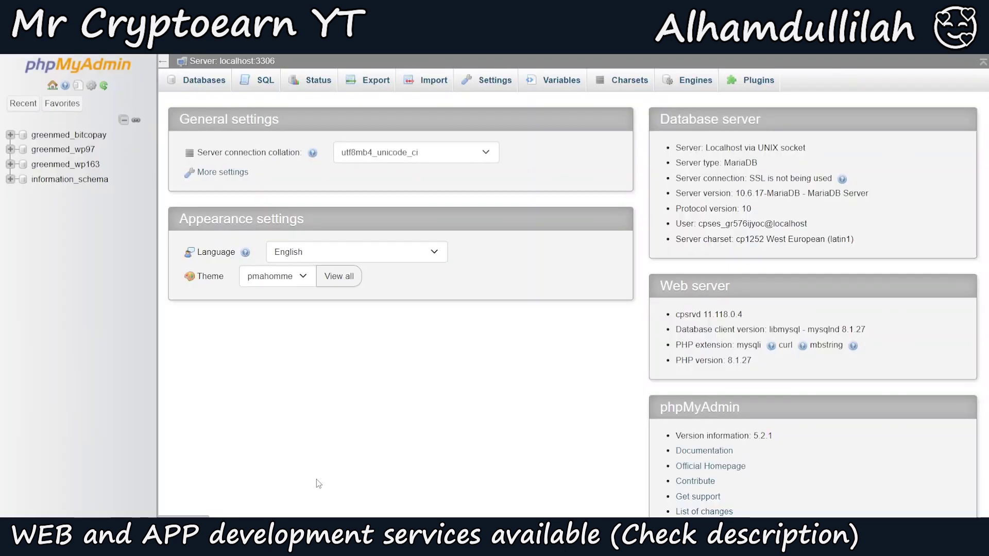
click(68, 135)
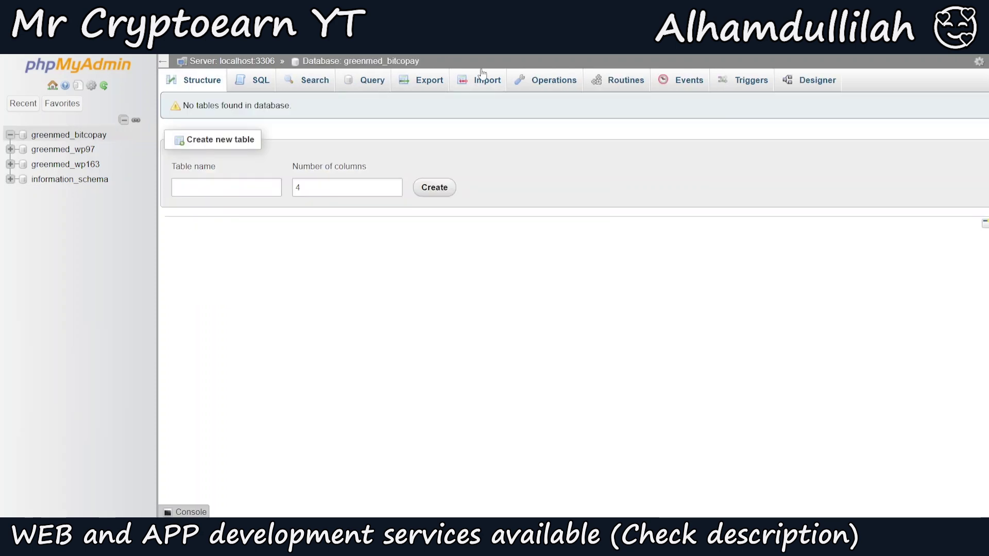
click(487, 81)
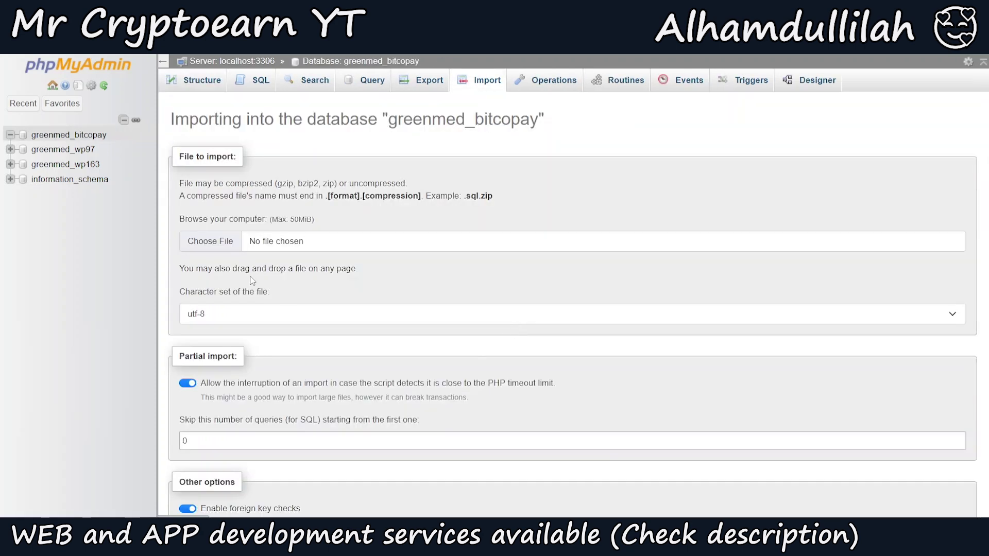
Import database.sql into greenmed_bitcopay
click(229, 243)
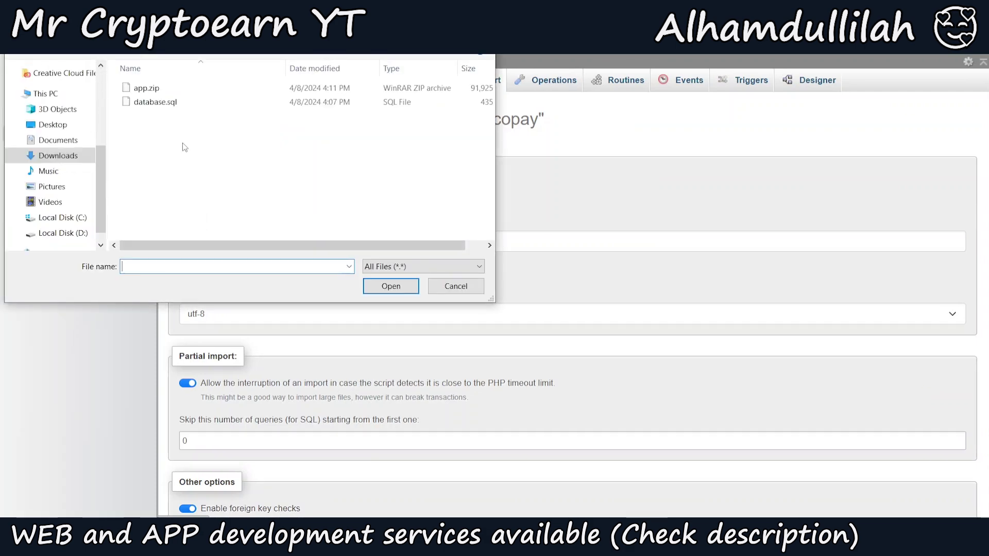
double_click(155, 102)
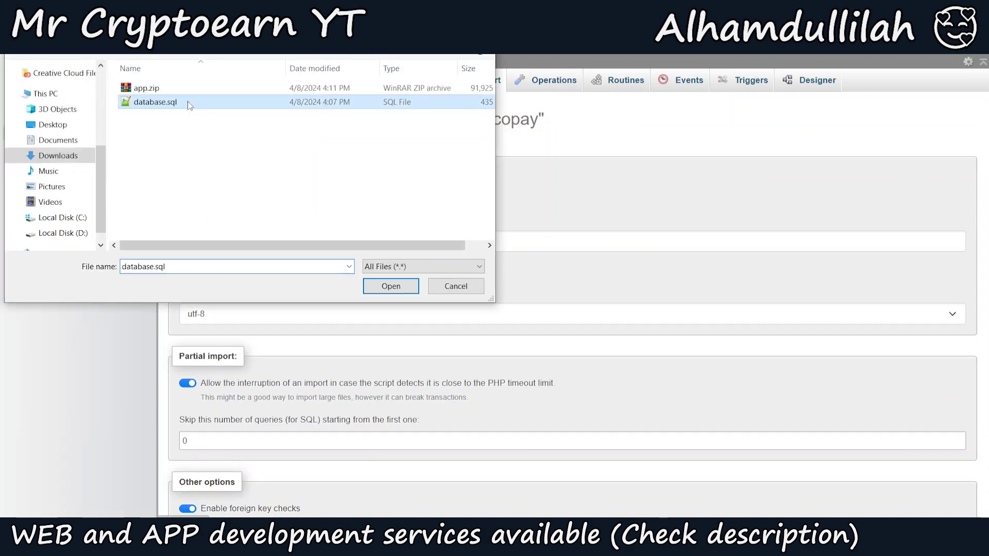
scroll(718, 379, down, 1)
scroll(897, 430, down, 5)
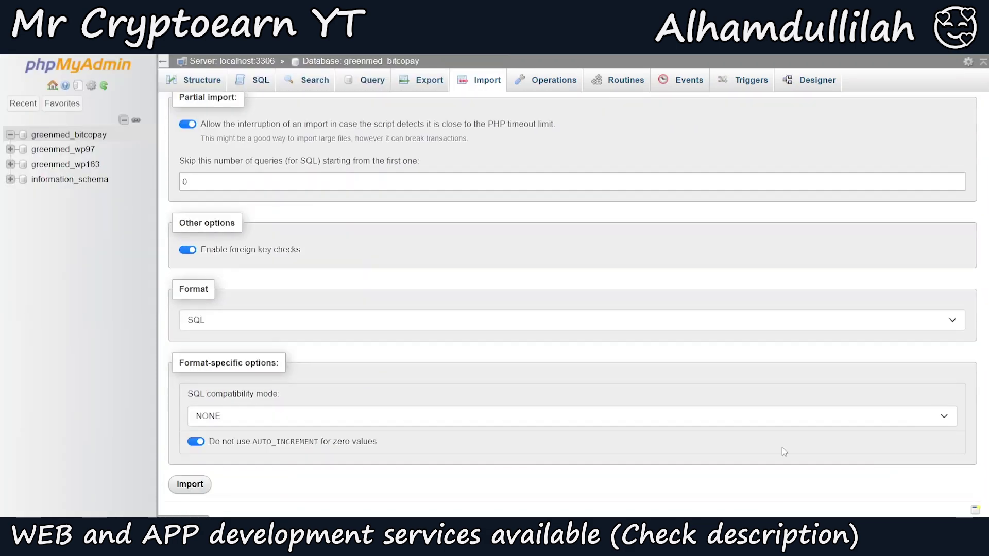
click(182, 486)
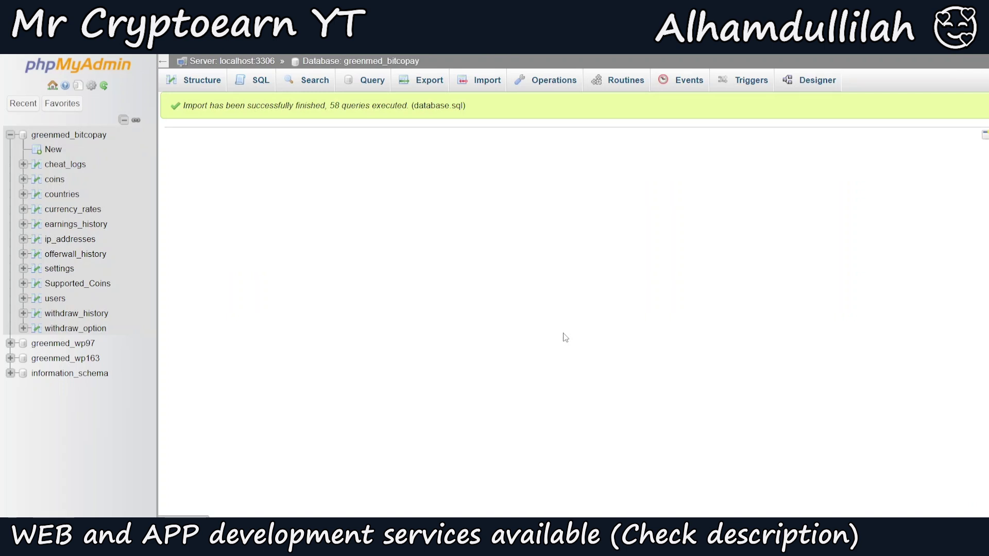
Extract app.zip in scripts/bitcopay and reload the listing to show its folders
click(57, 137)
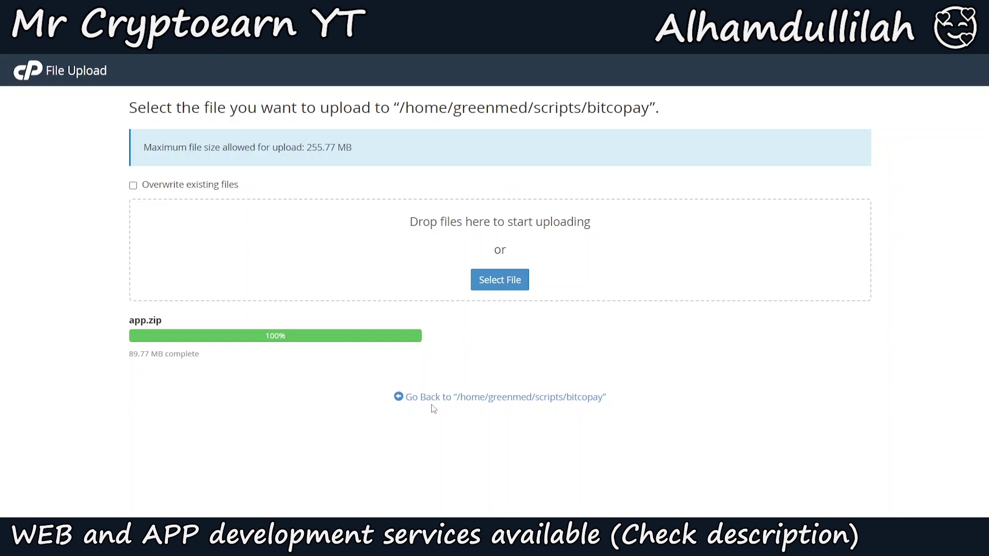
click(435, 398)
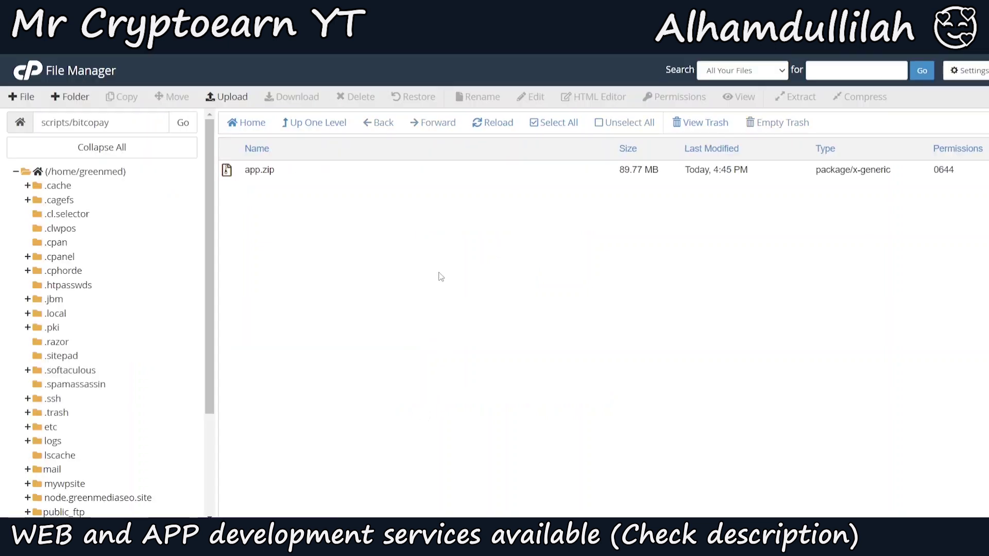
right_click(413, 172)
right_click(412, 167)
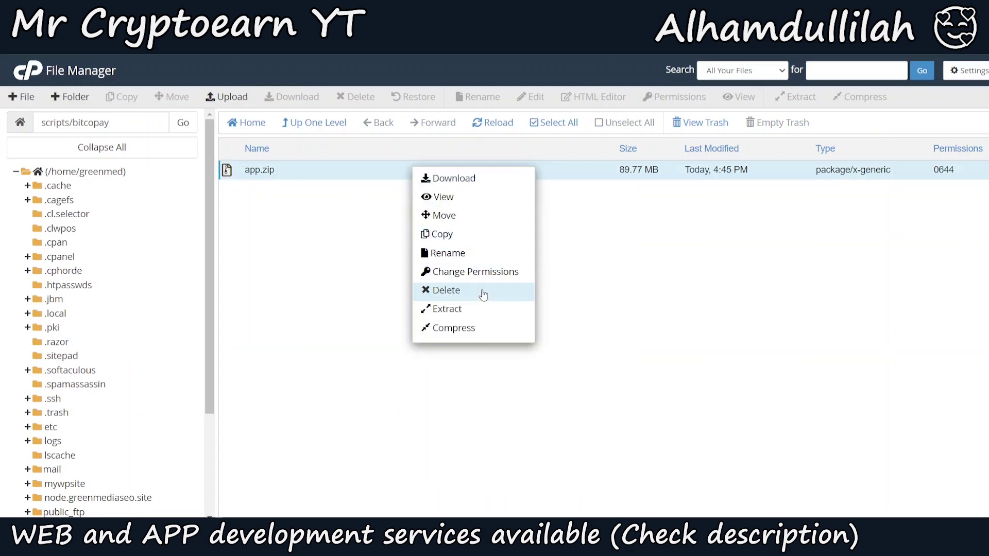
click(481, 309)
click(594, 360)
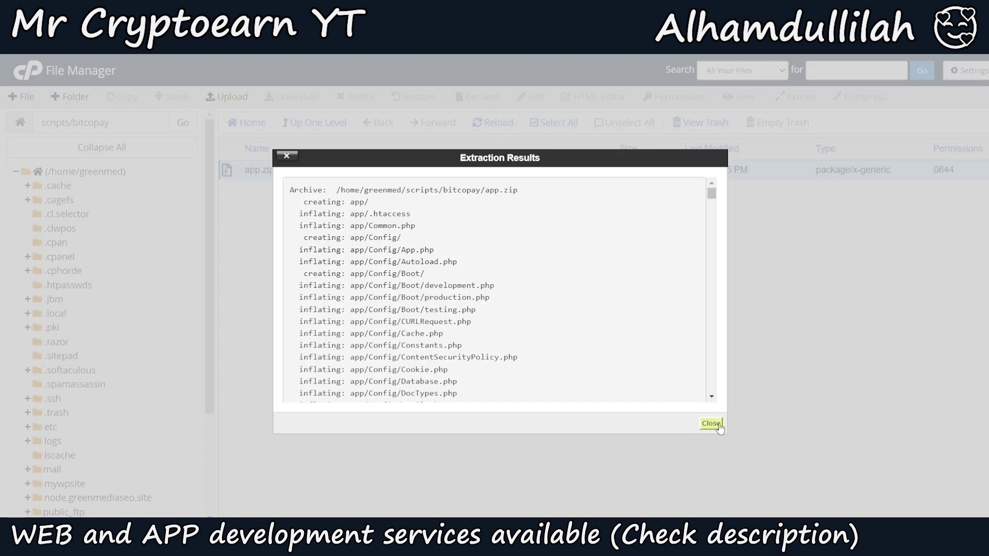
click(711, 424)
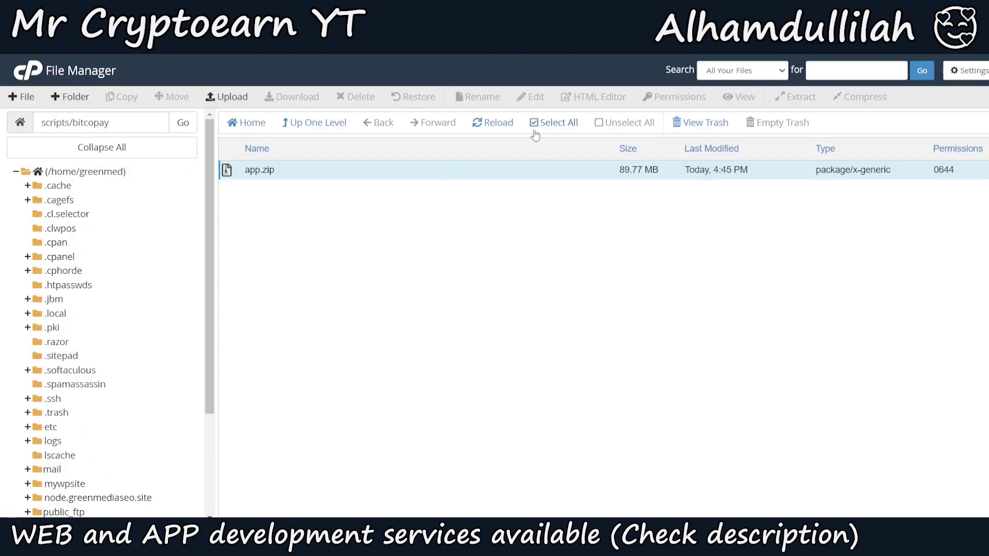
click(512, 123)
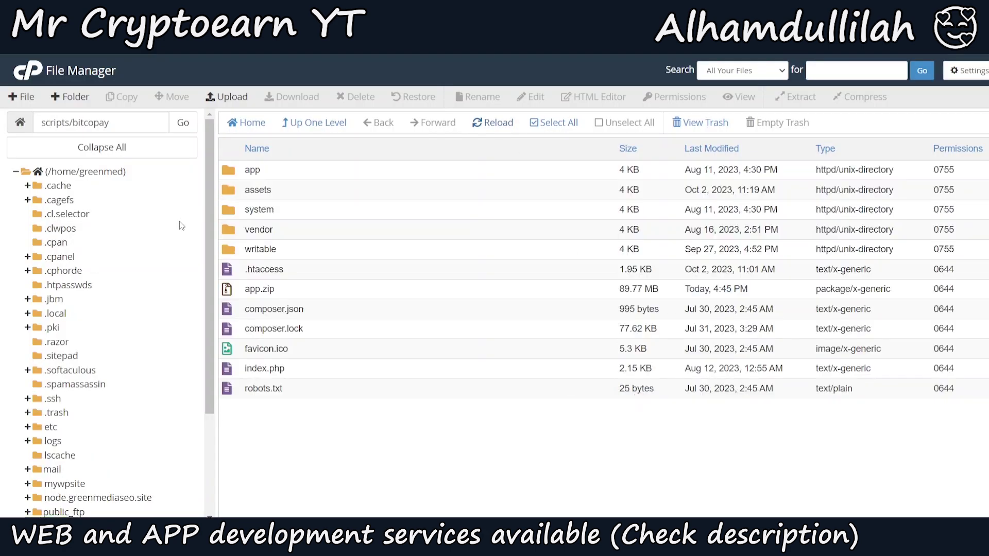
Open app/Config/Database.php in the File Manager editor
click(302, 175)
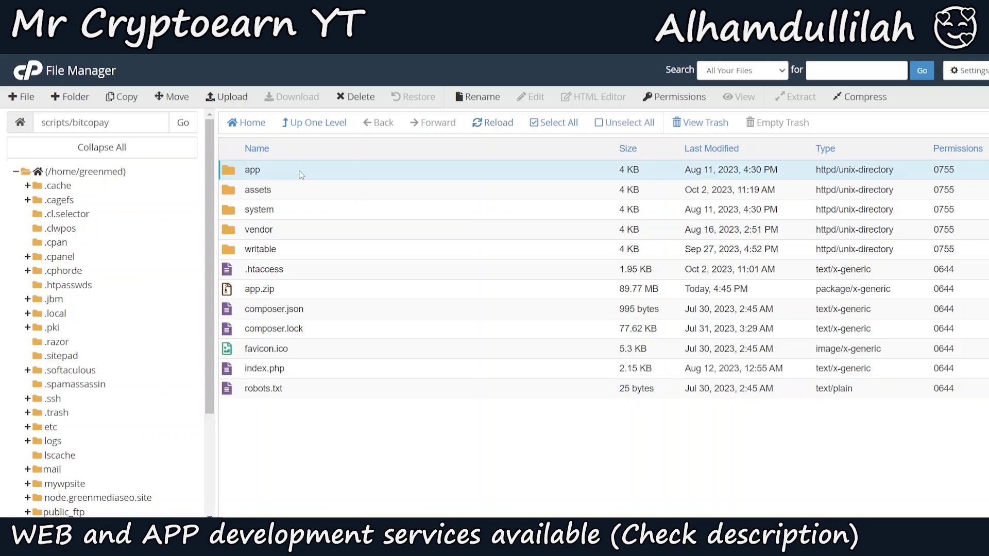
double_click(301, 174)
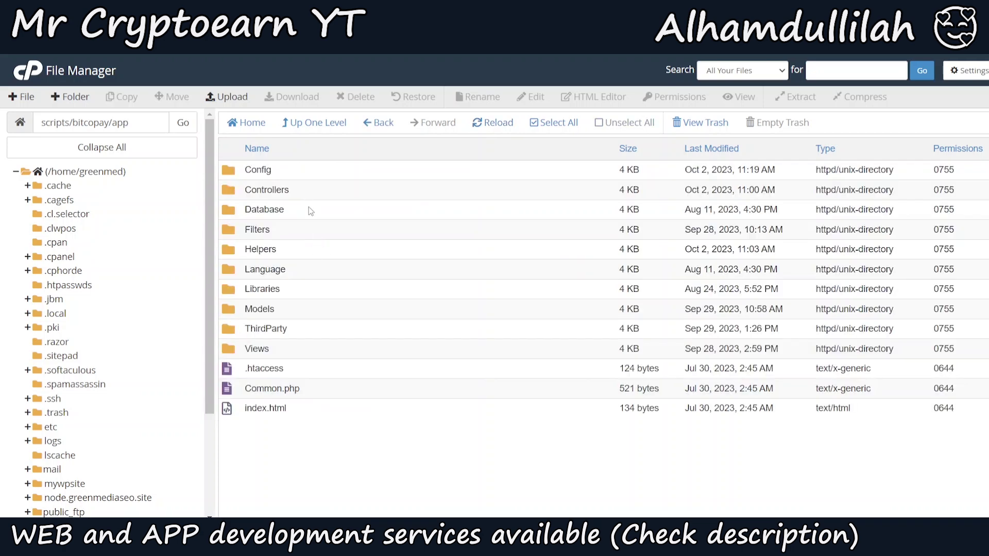
double_click(305, 170)
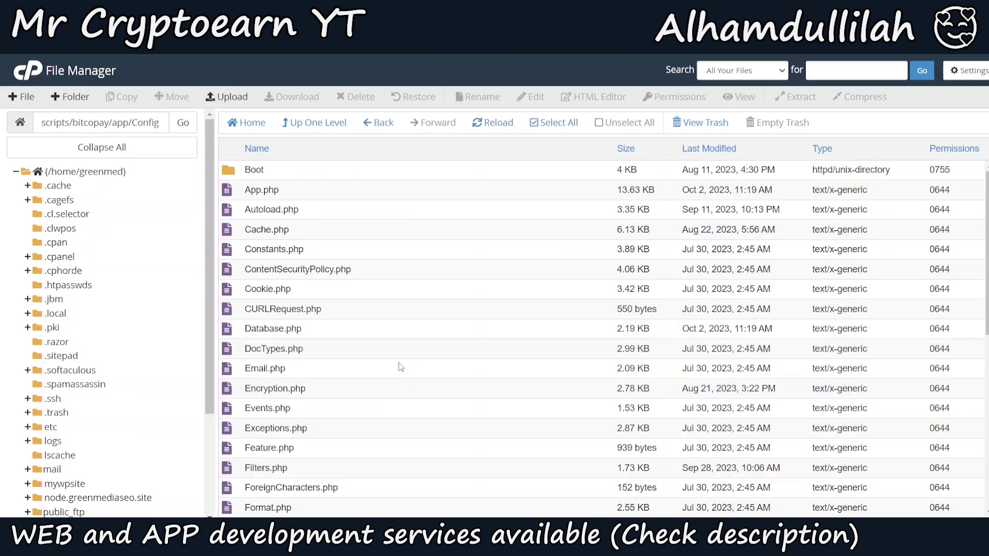
right_click(345, 332)
click(355, 376)
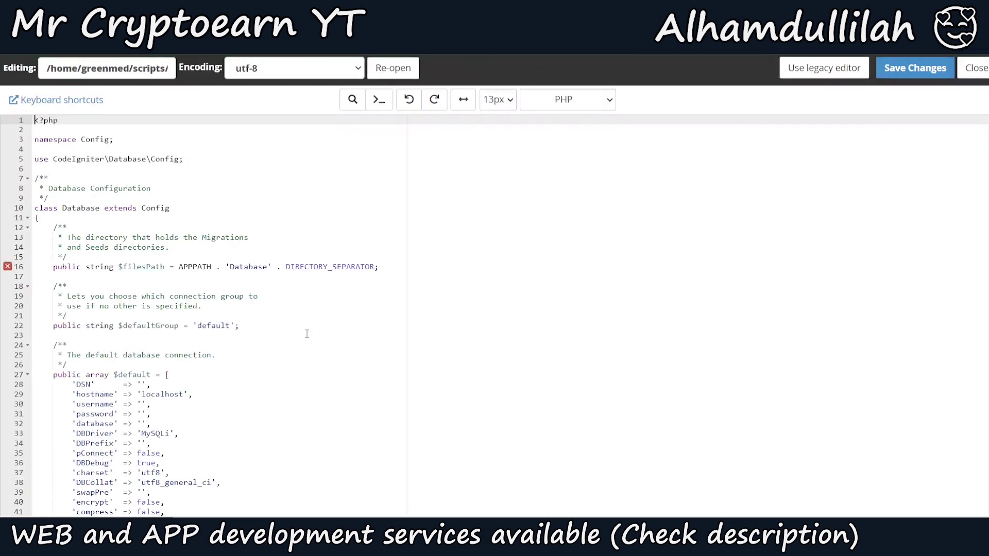
Paste the greenmed_bitcopay username, database password and database name, then save
click(142, 404)
text(greenmed_bitcopay)
click(143, 414)
text(greenmed_bitcopay)
click(144, 424)
text(greenmed_bitcopay)
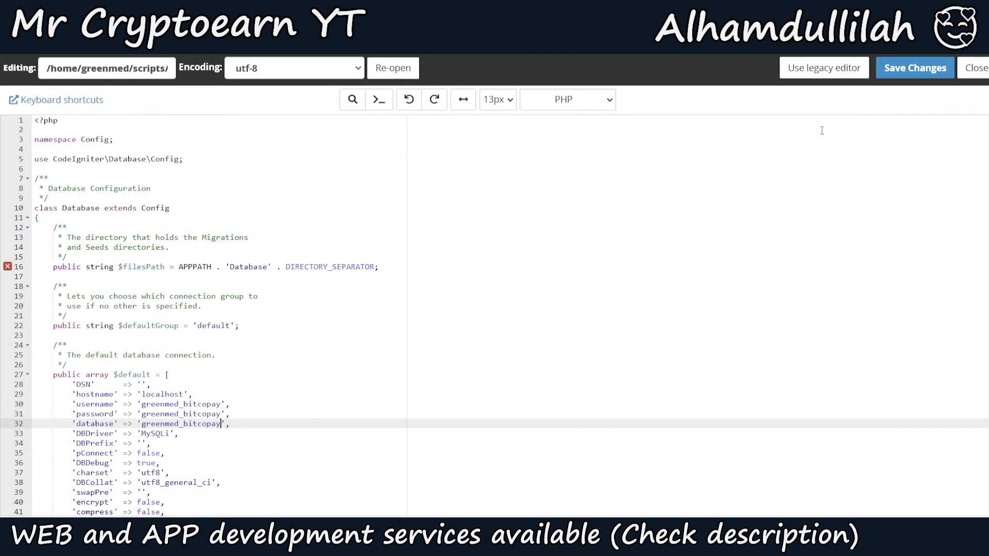
click(915, 68)
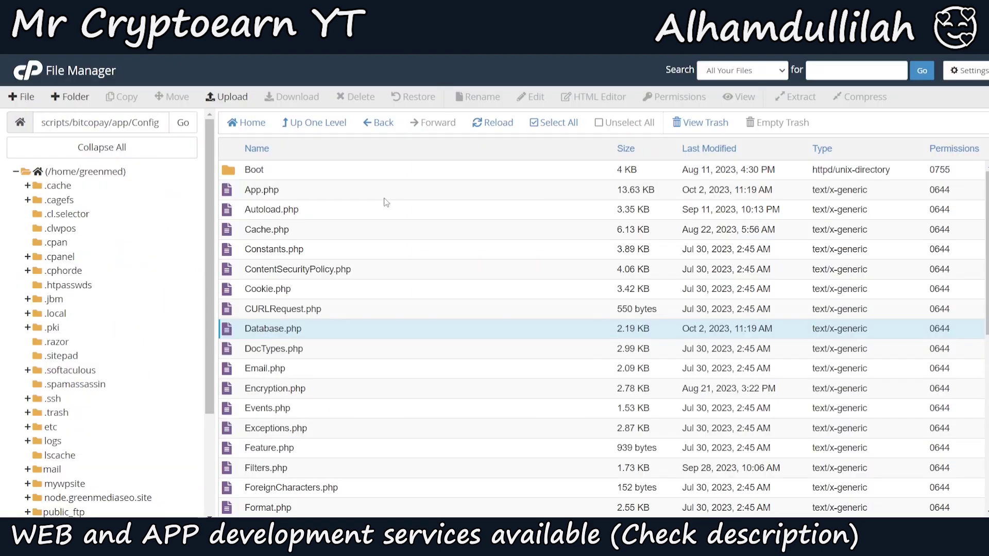
click(368, 191)
right_click(367, 189)
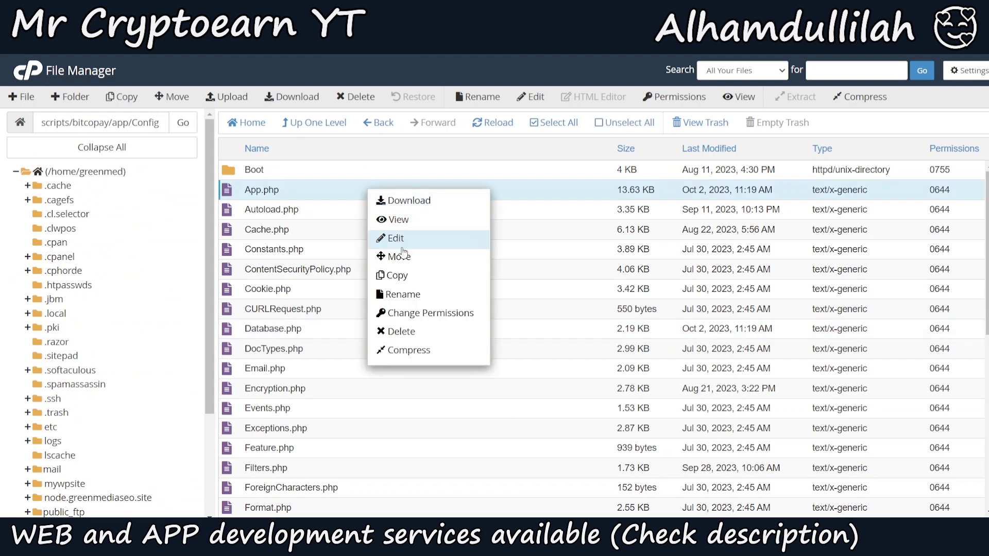
click(397, 242)
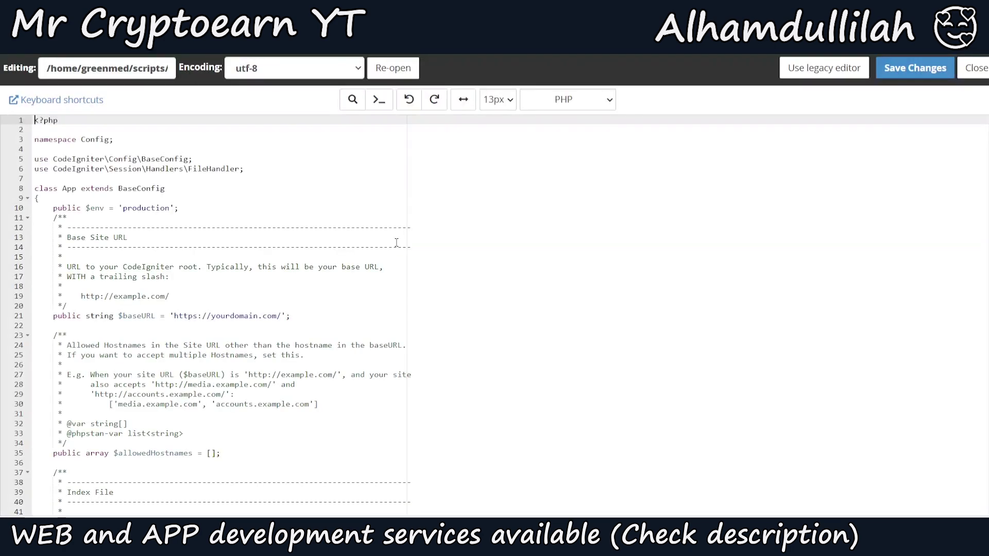
drag(176, 320, 282, 315)
text(https://scripts.greenmediaseo.site/bitcopay/)
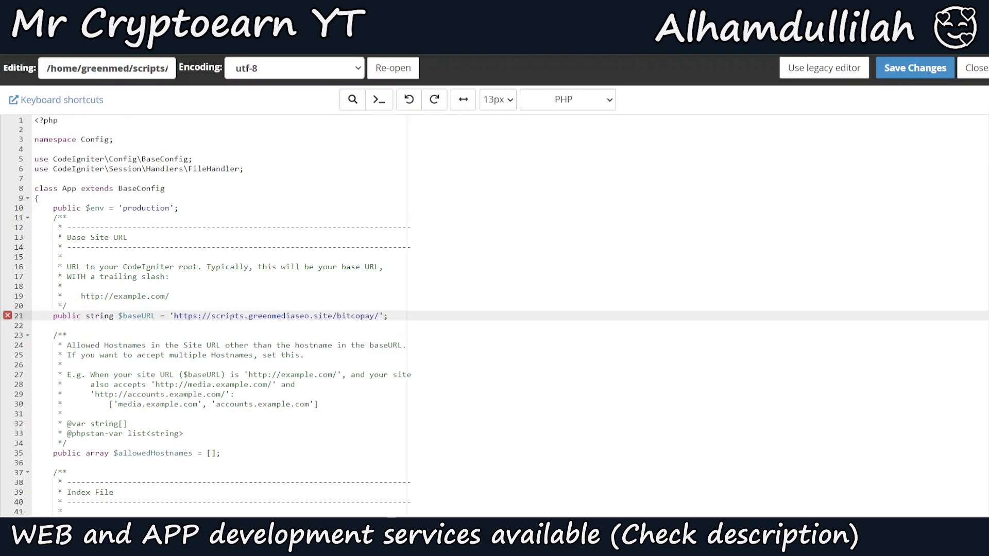
click(915, 68)
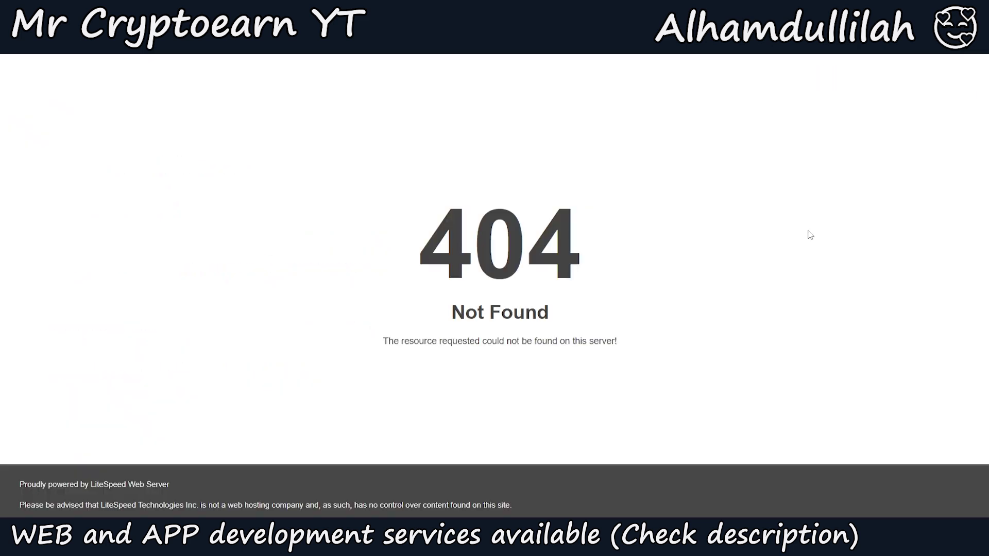
Reload the site so the BitcoPay landing page loads, and review its hero, feature cards and contact form
key(F5)
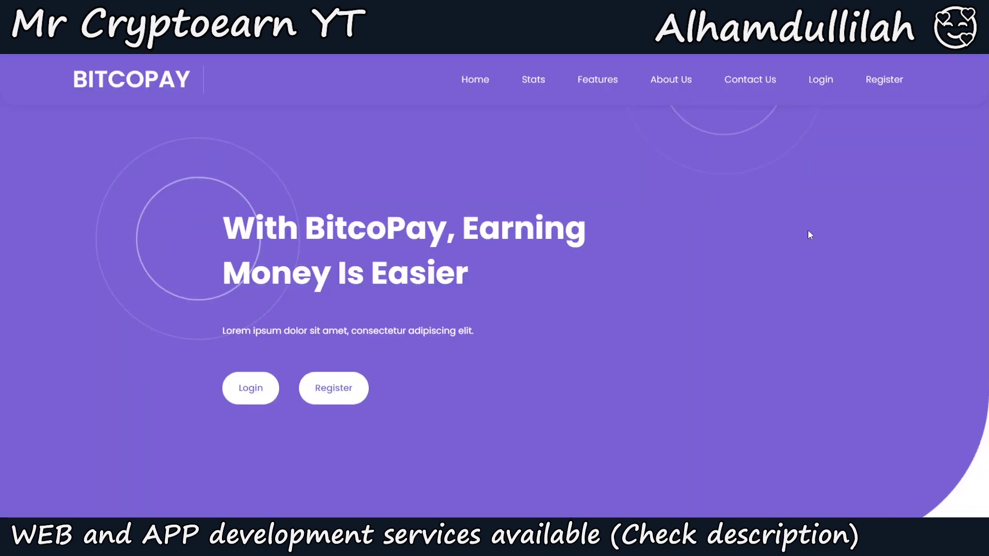
scroll(807, 230, down, 1)
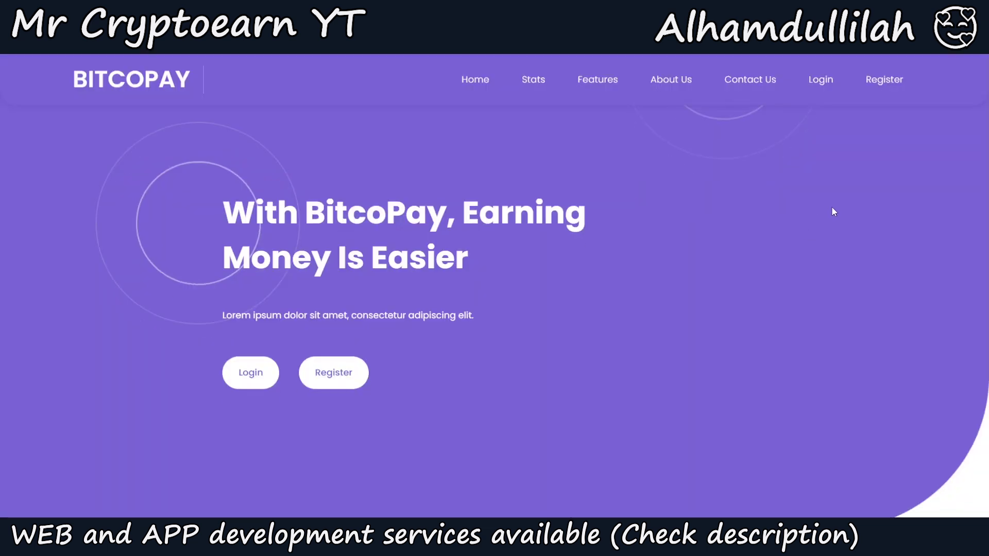
scroll(494, 309, down, 5)
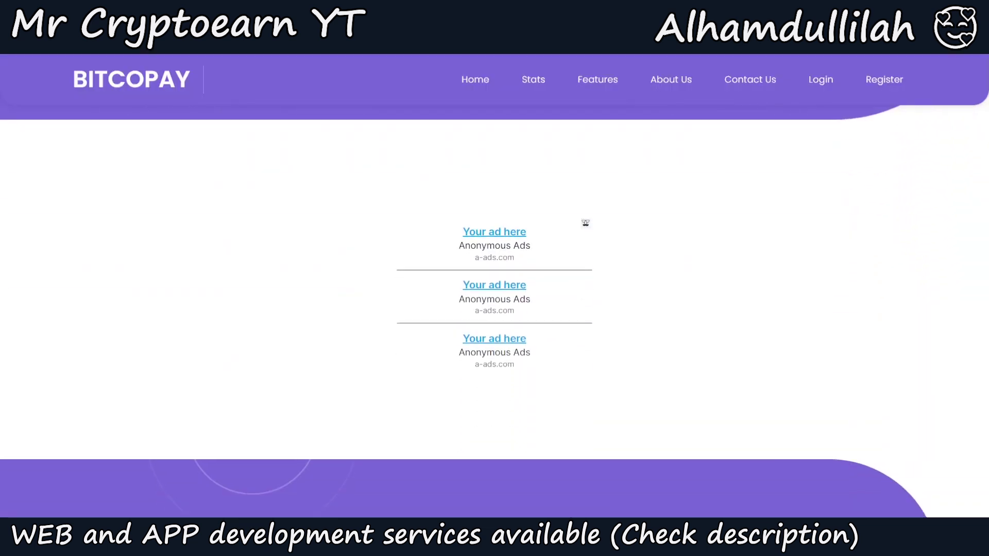
scroll(495, 309, down, 10)
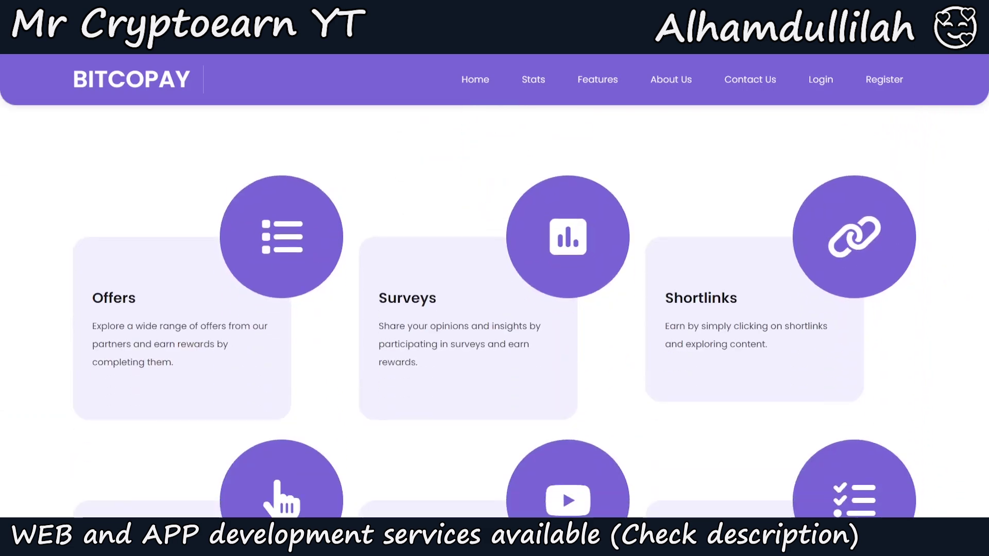
scroll(494, 309, down, 10)
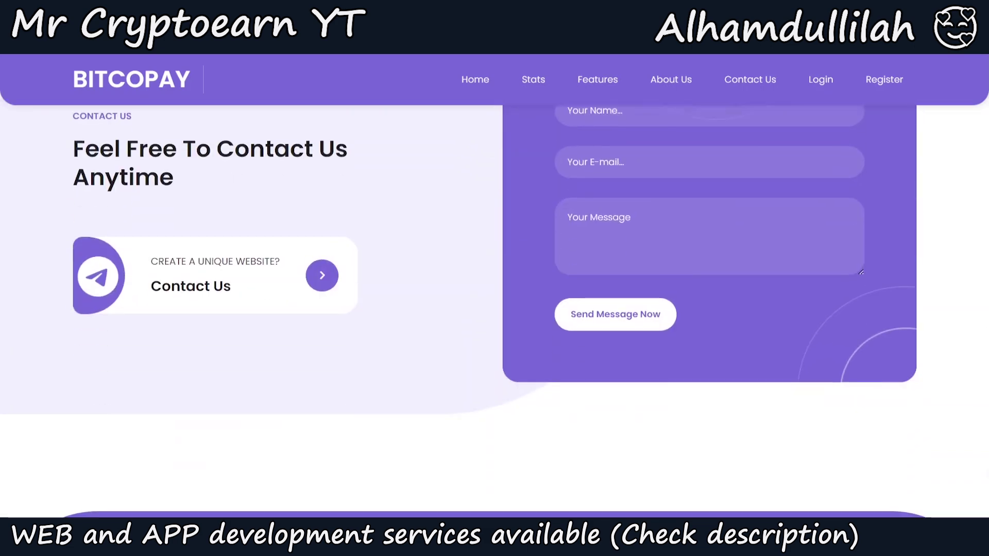
scroll(974, 129, up, 15)
scroll(974, 129, up, 5)
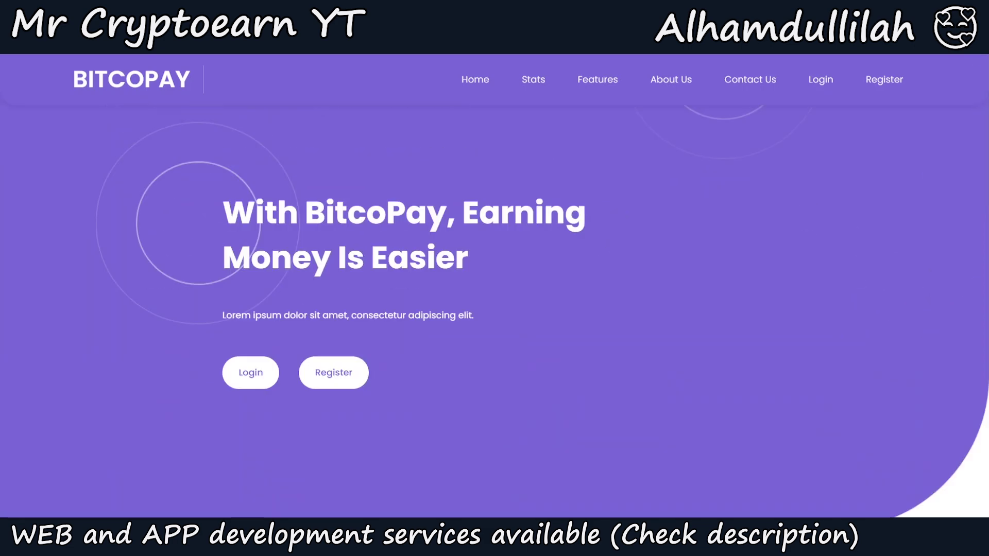
text(admin)
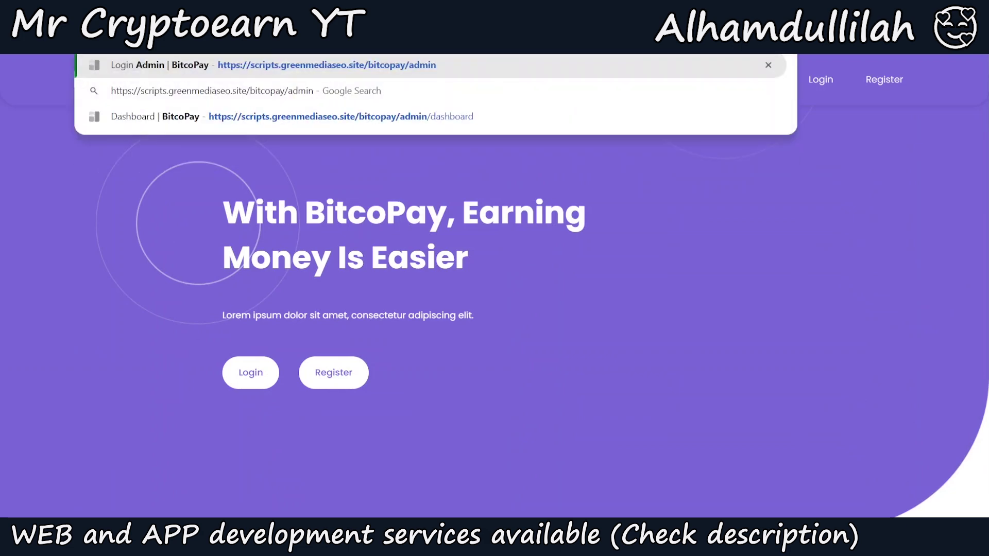
Go to the /admin login page and sign in as admin with the account password
key(Return)
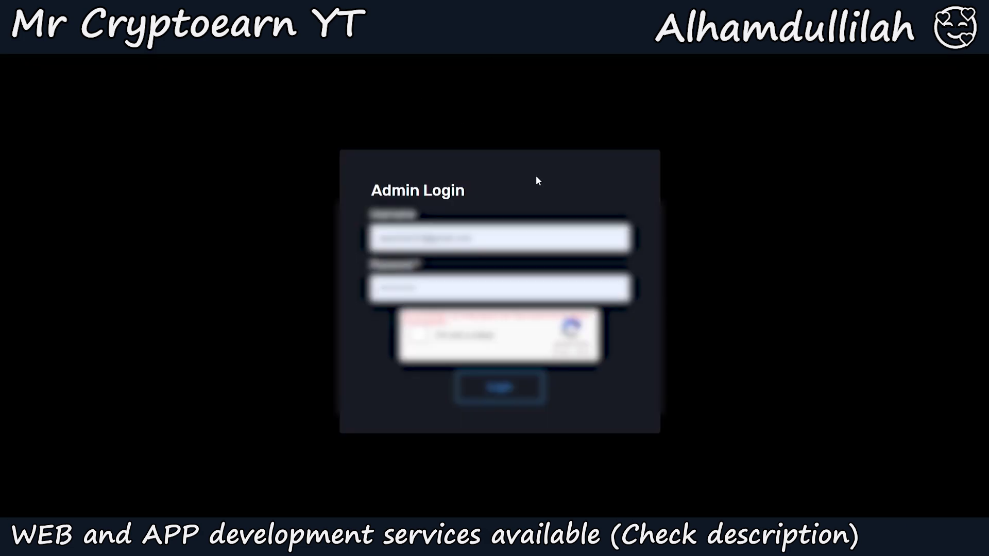
click(453, 241)
key(Tab)
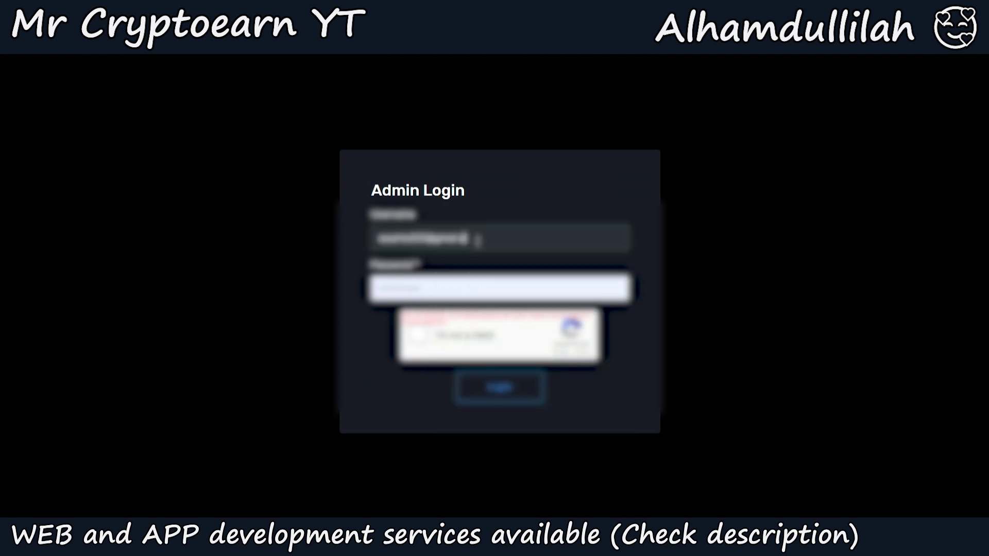
key(ctrl+a)
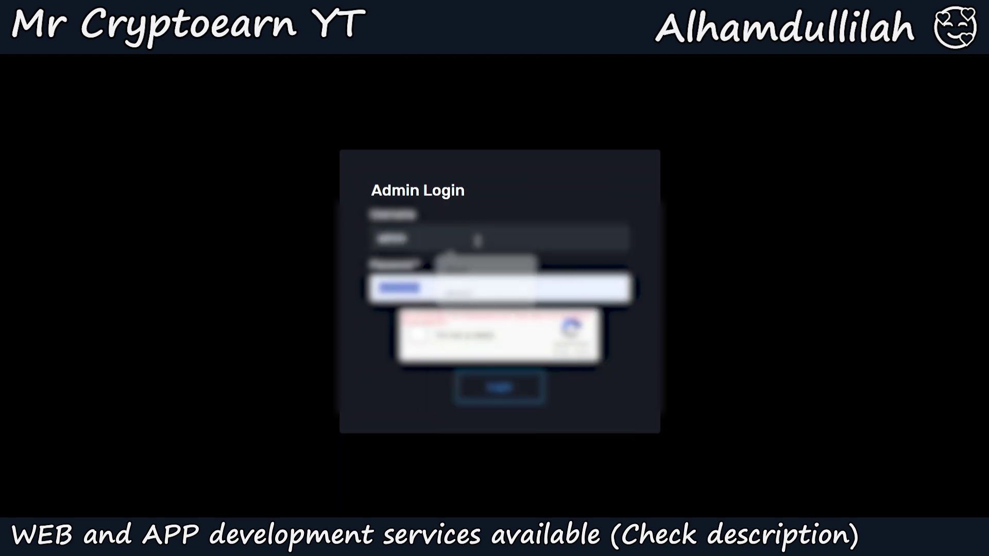
text(12345)
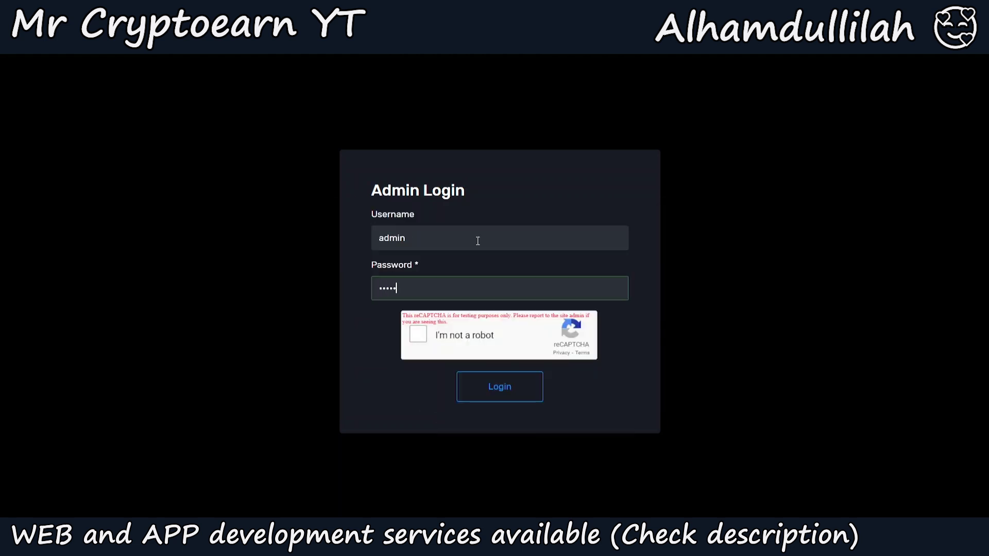
click(486, 388)
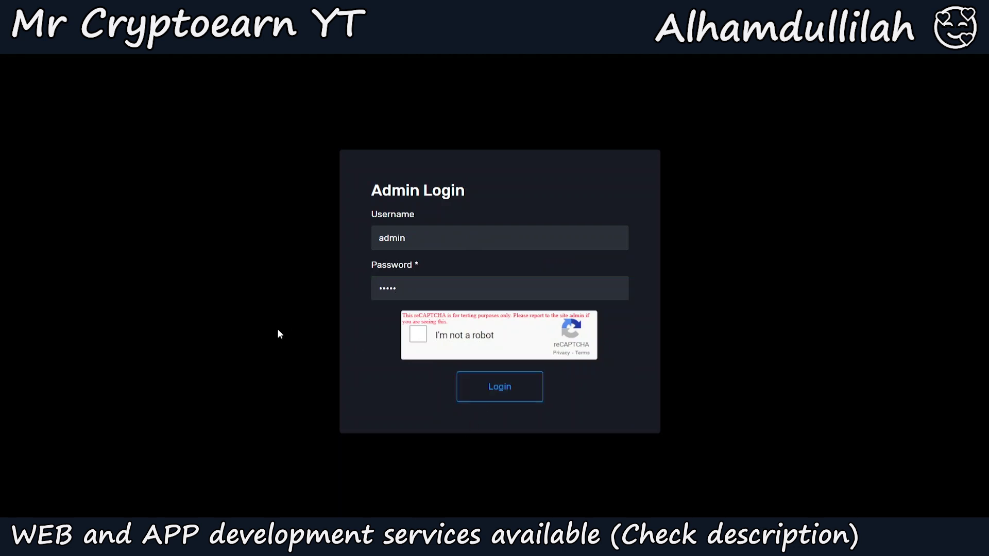